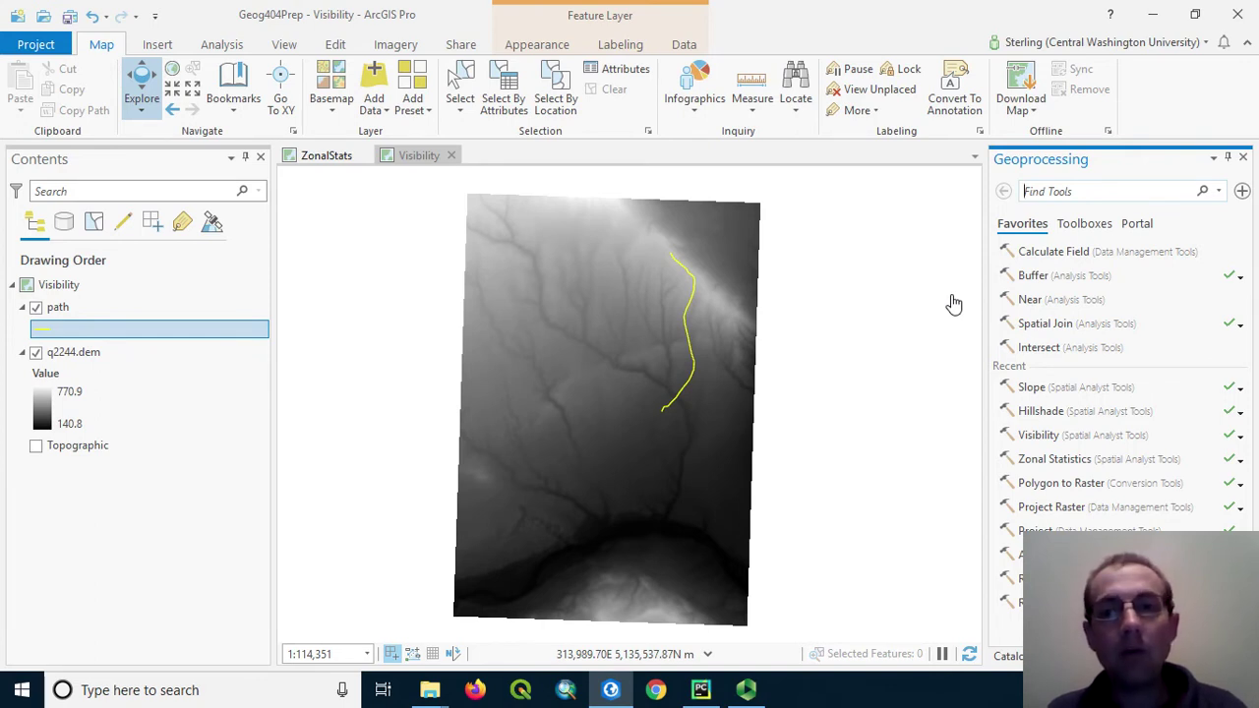
- Search Find Tools for 'profile' and open the Profile (Ready To Use Tools) tool
text(p)
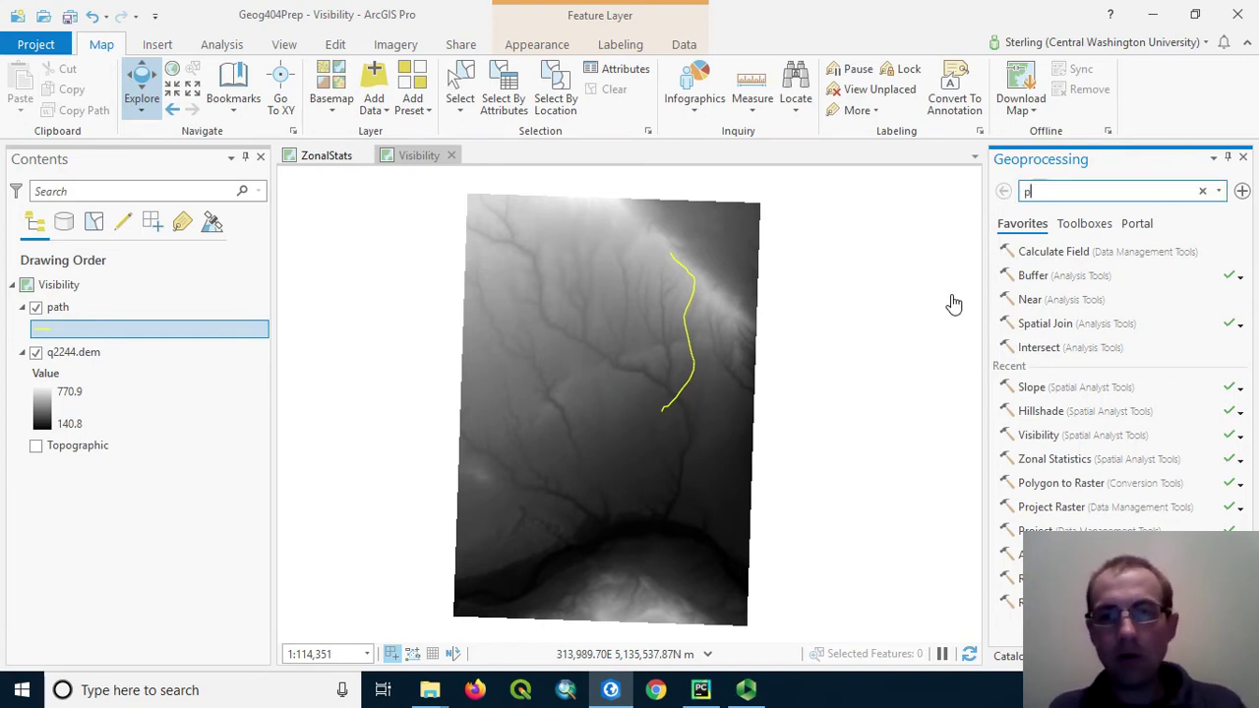
text(rofile)
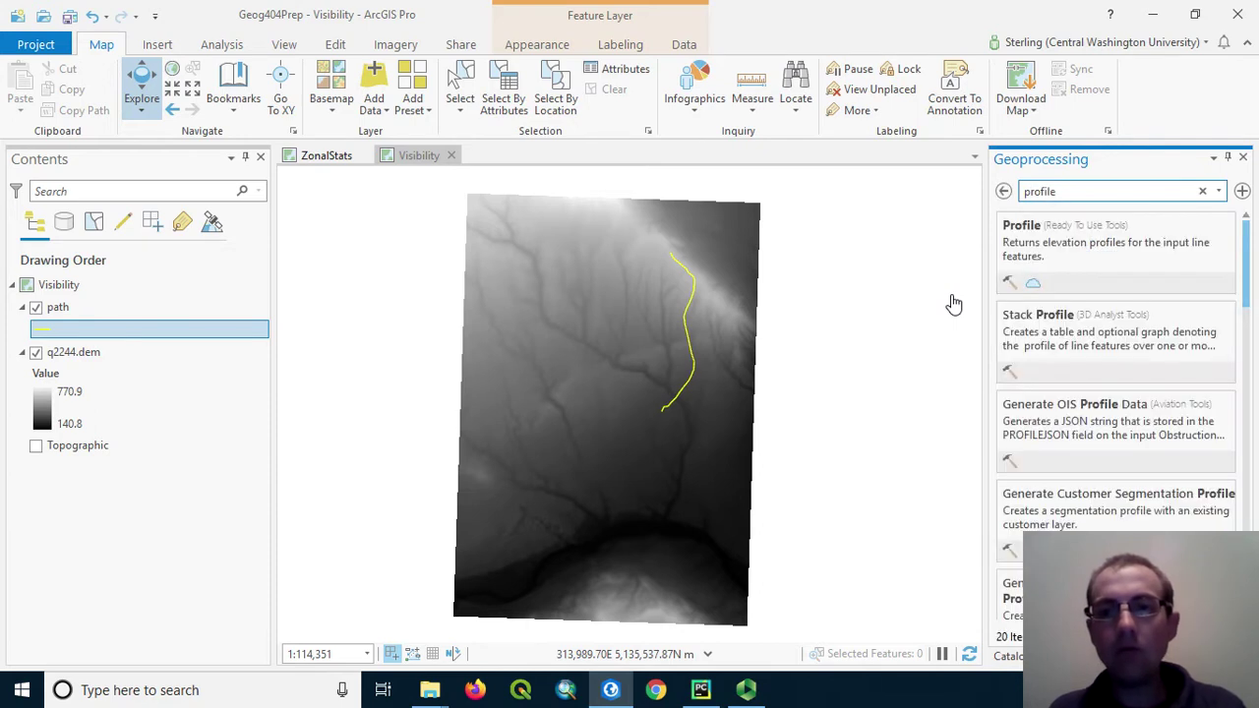
click(1005, 234)
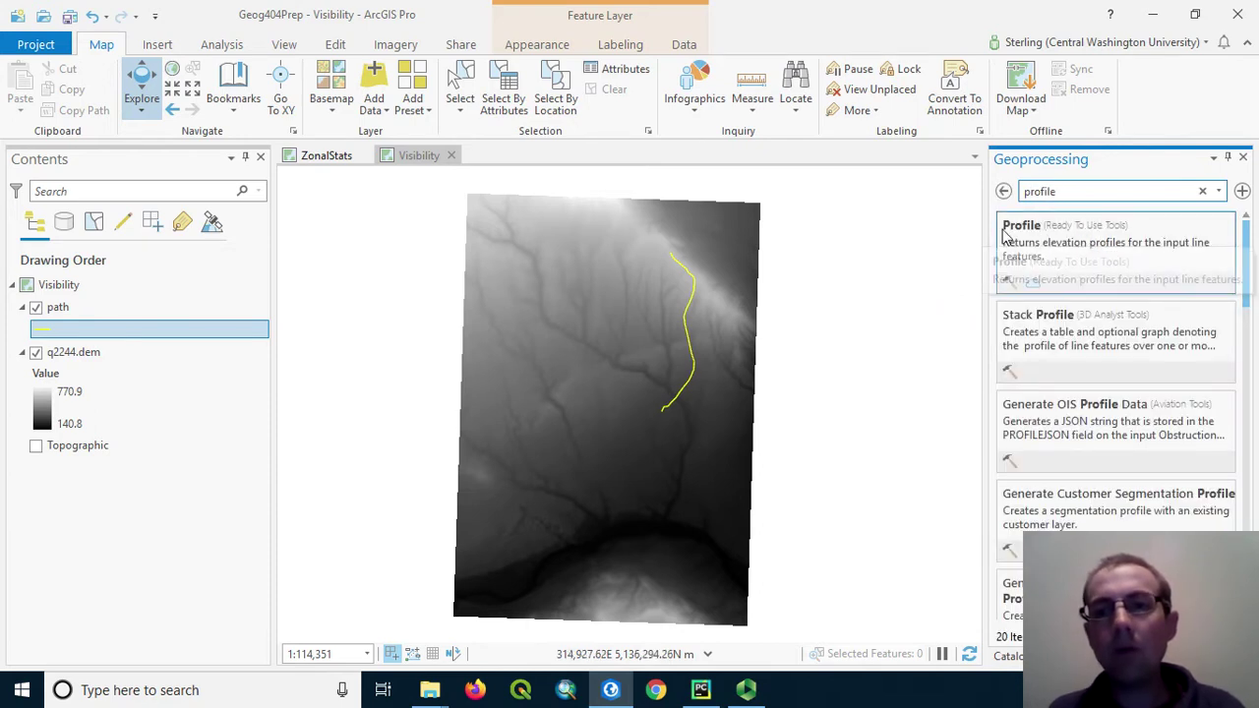
click(1018, 242)
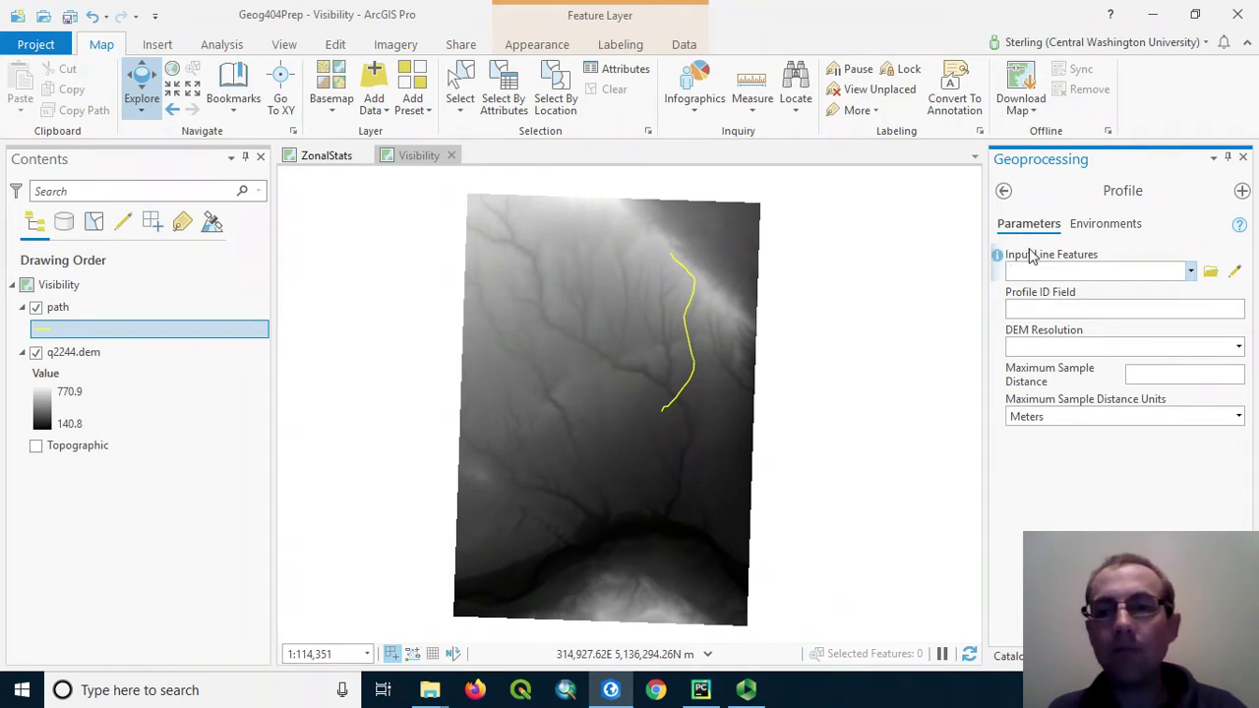
- Run Profile with path as Input Line Features and FINEST DEM resolution
click(1190, 271)
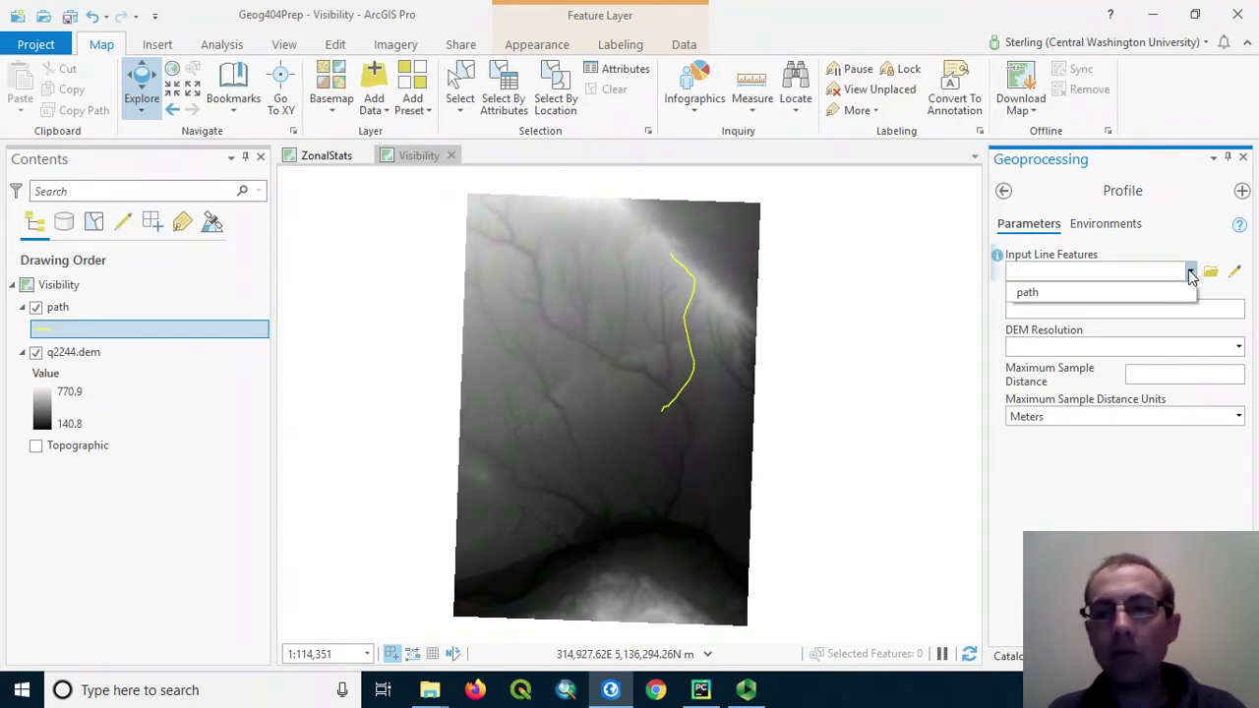
click(1169, 293)
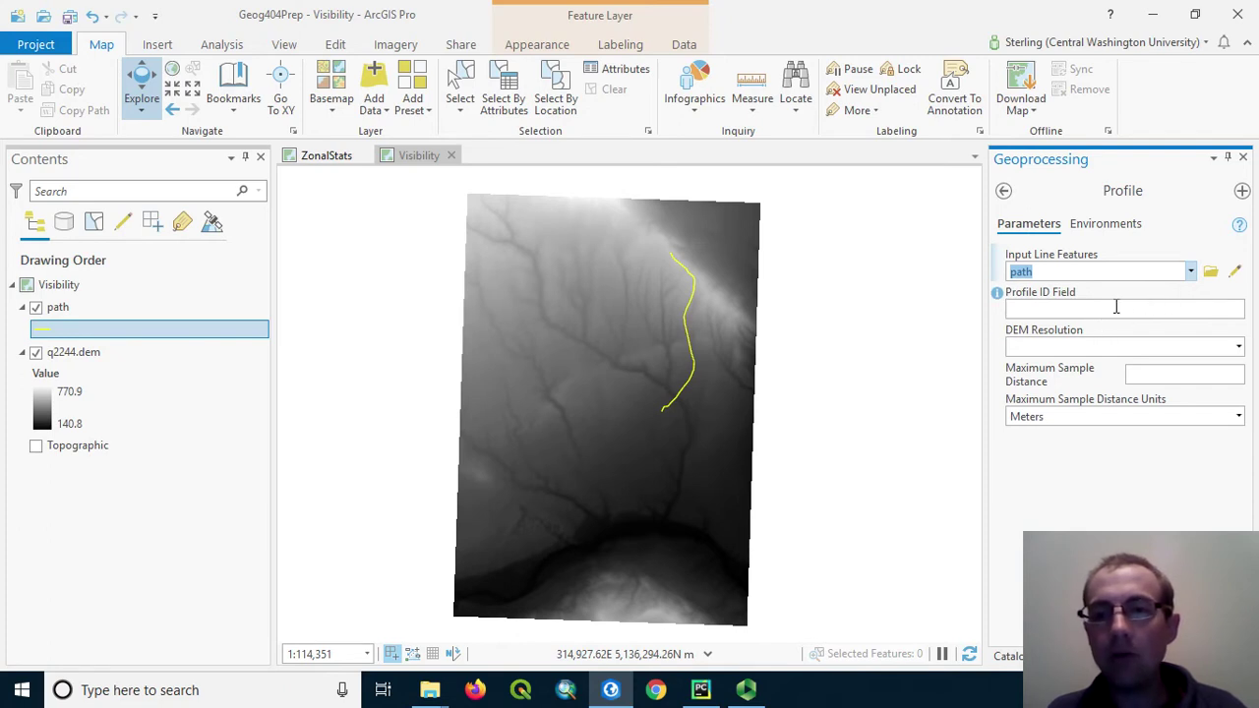
click(1239, 347)
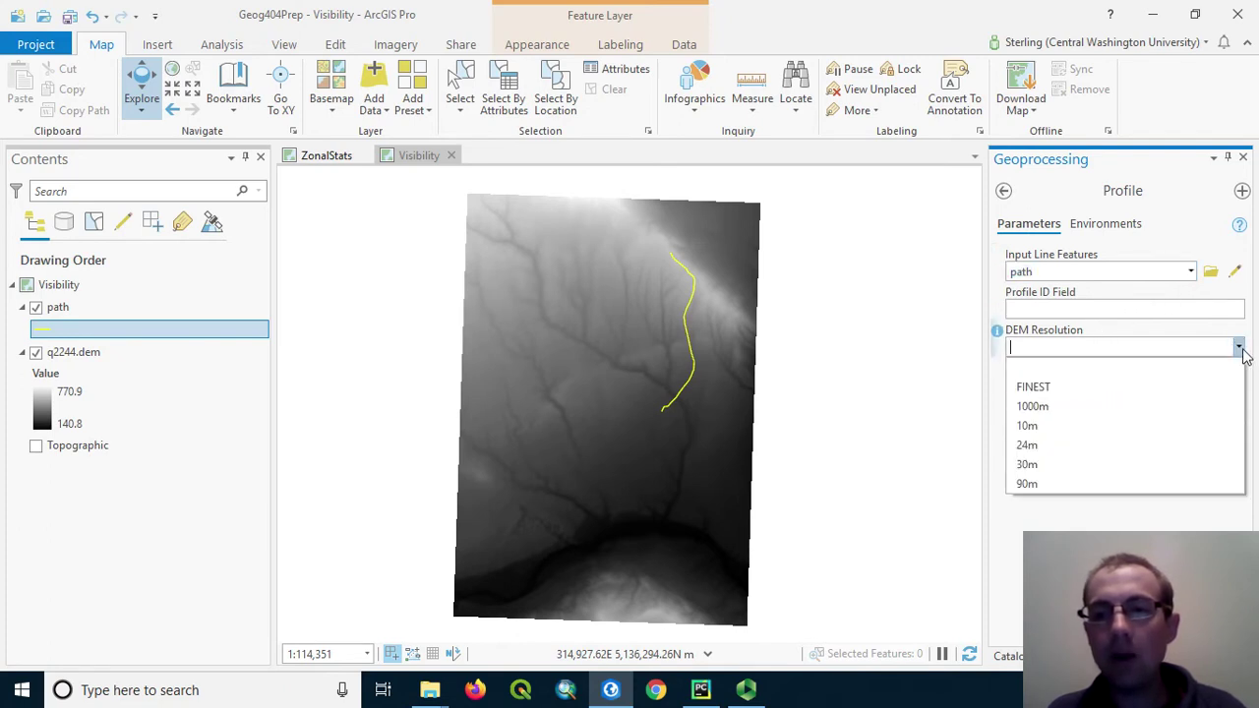
click(1204, 394)
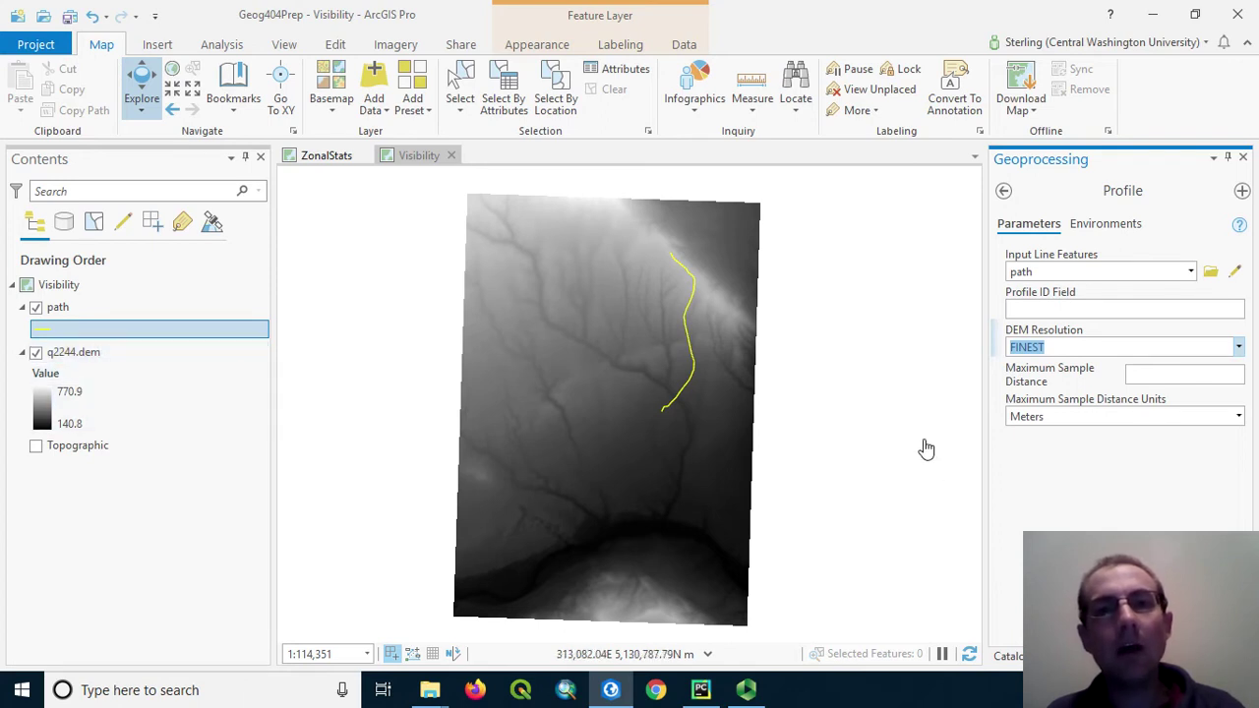
key(Return)
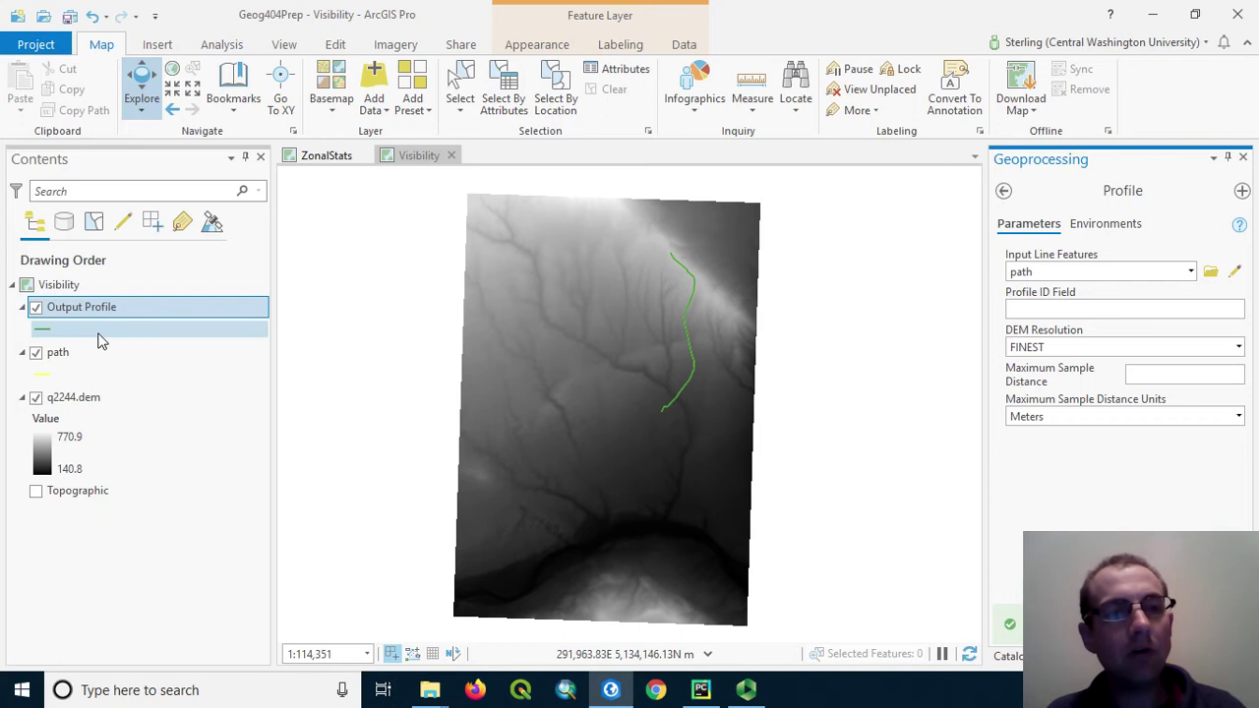
- Create a Profile Graph chart from the Output Profile layer in Contents
right_click(173, 312)
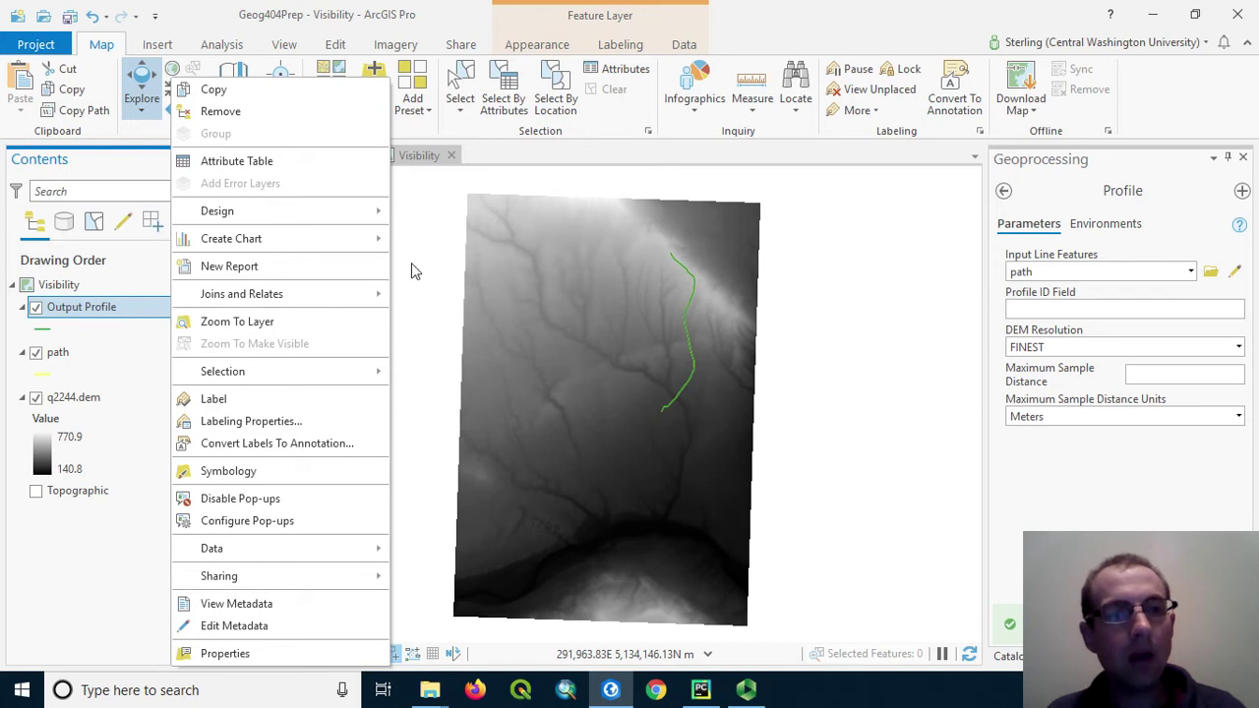
mouse_move(318, 251)
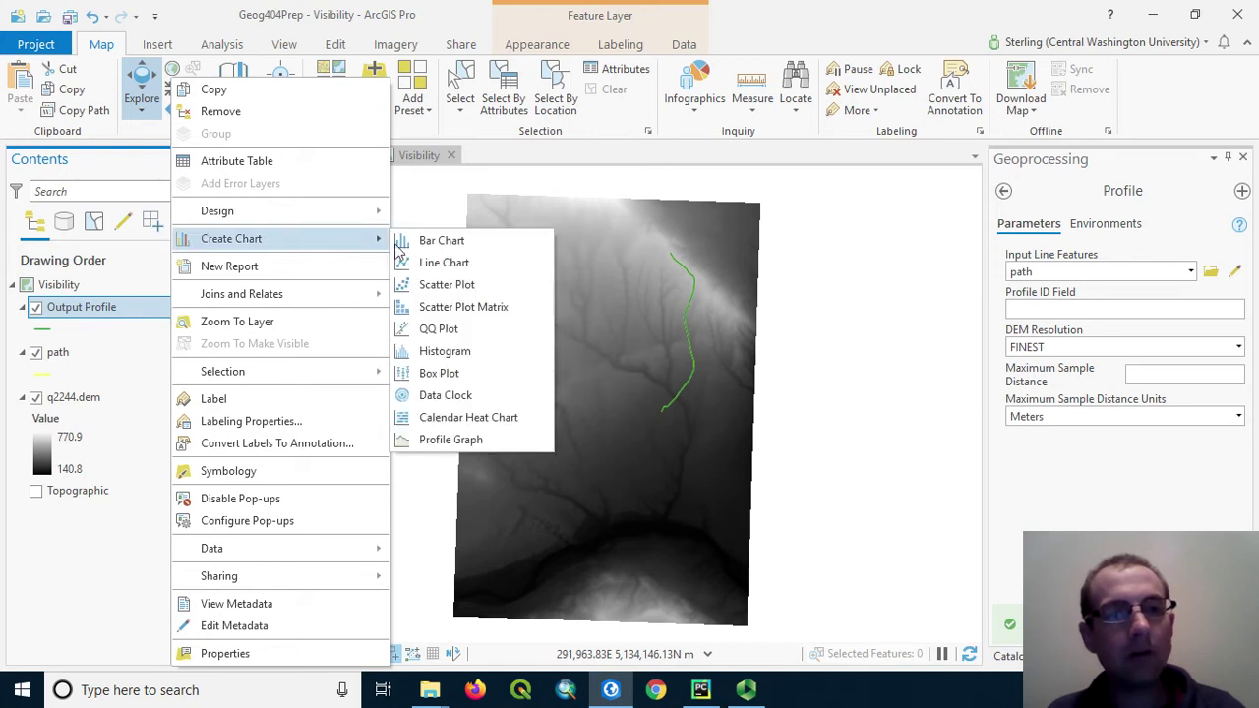
click(479, 442)
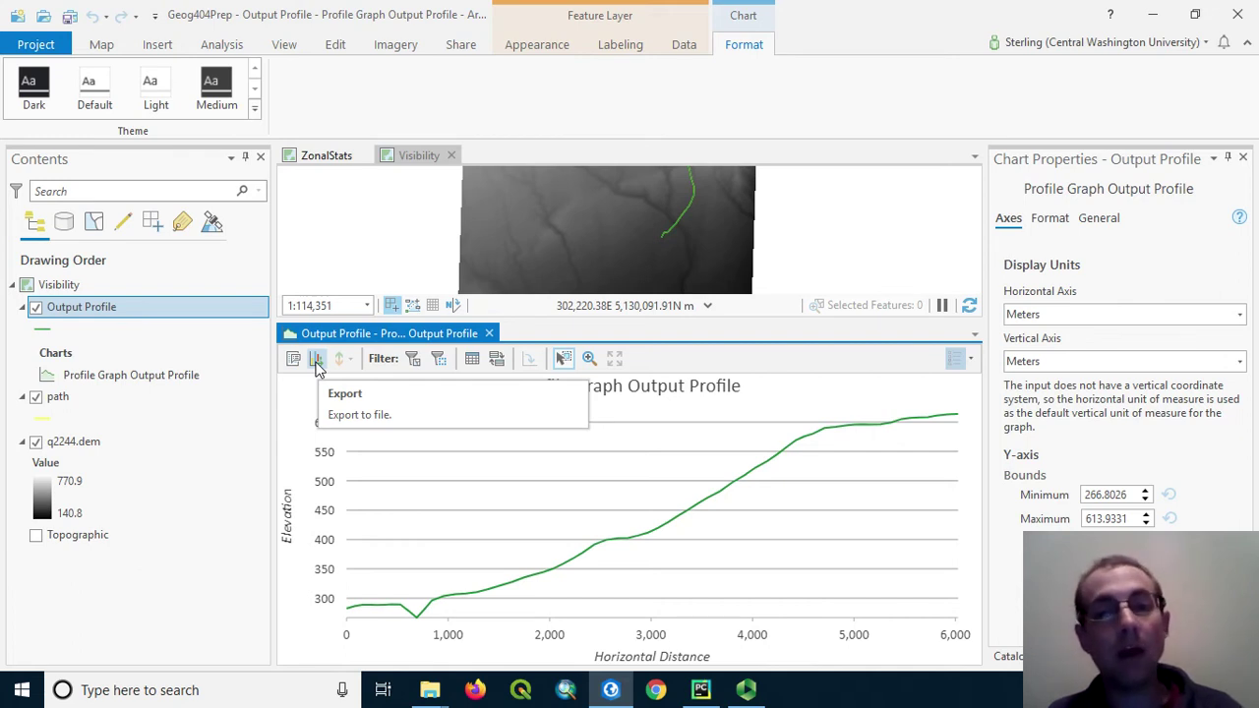
- In Chart Properties Axes, set the horizontal axis units to Miles
click(294, 361)
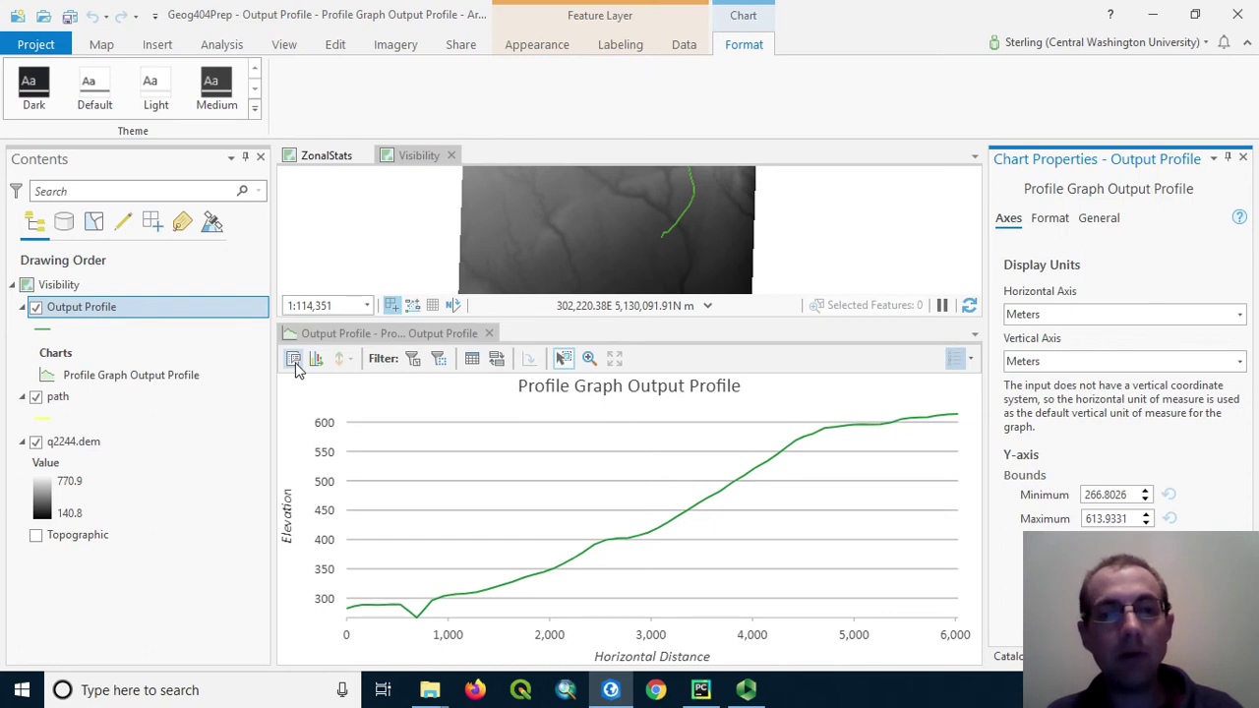
click(1200, 319)
click(1141, 404)
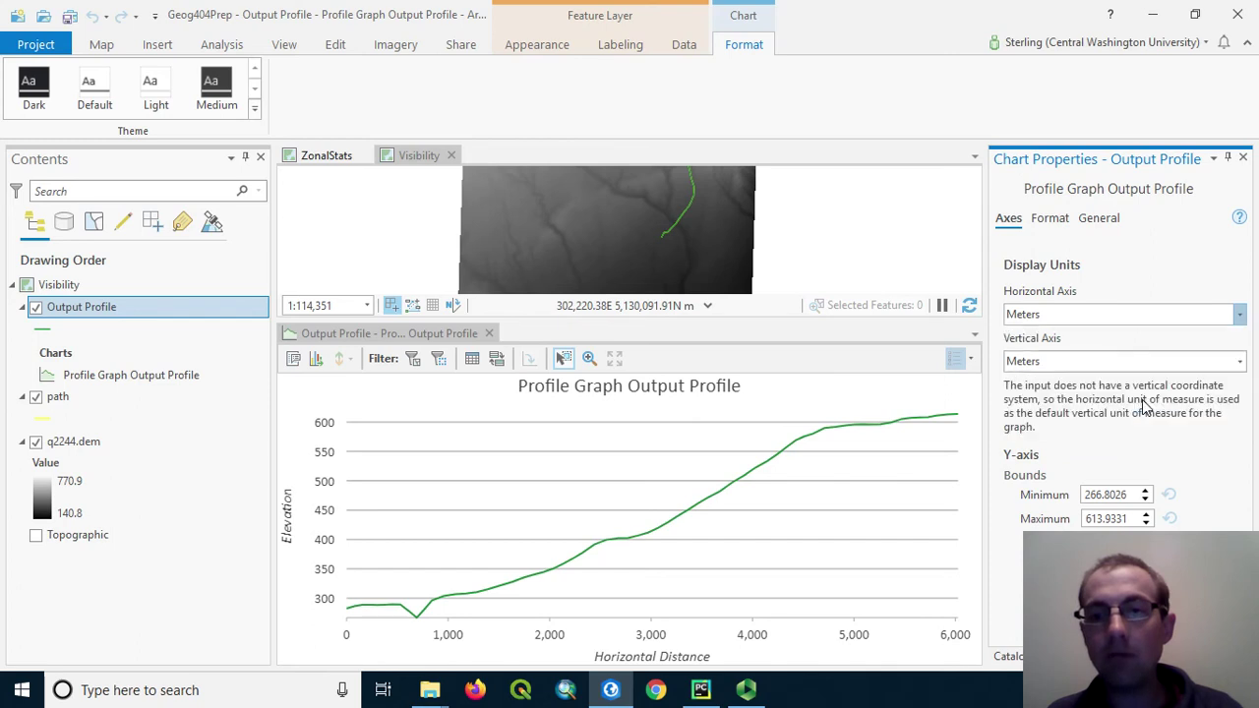
click(1141, 365)
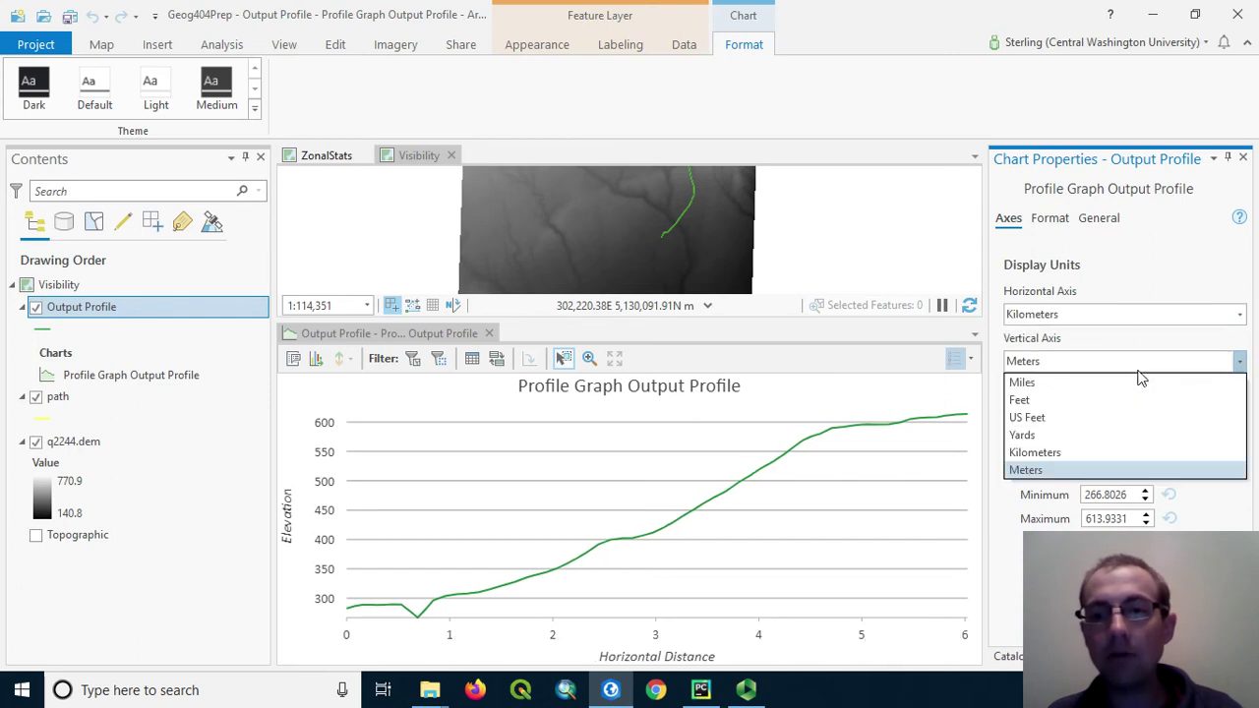
click(1124, 470)
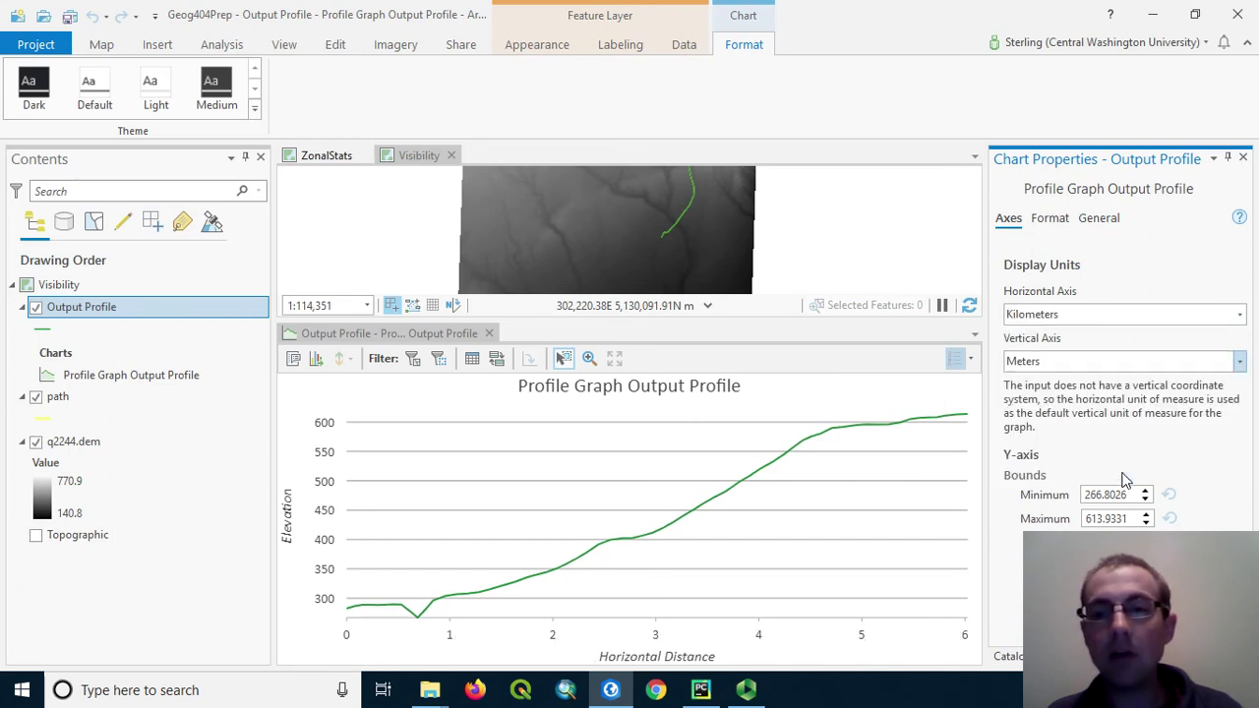
click(1101, 365)
key(Escape)
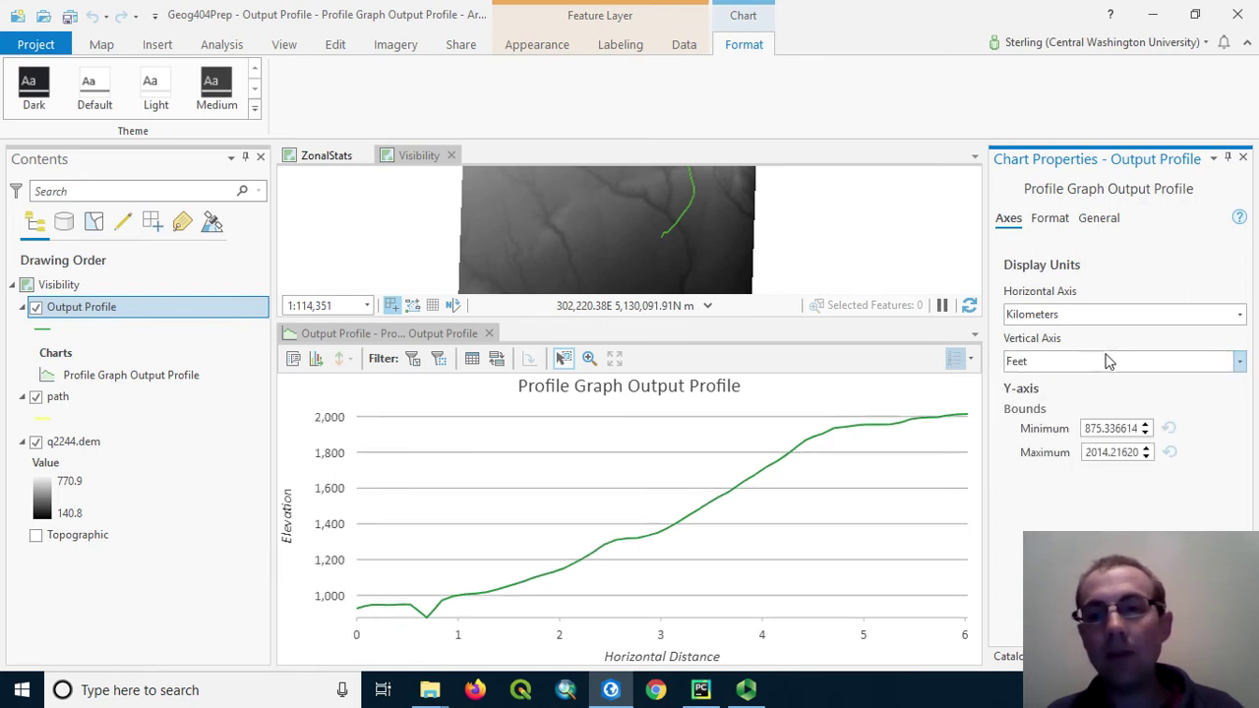
click(1107, 318)
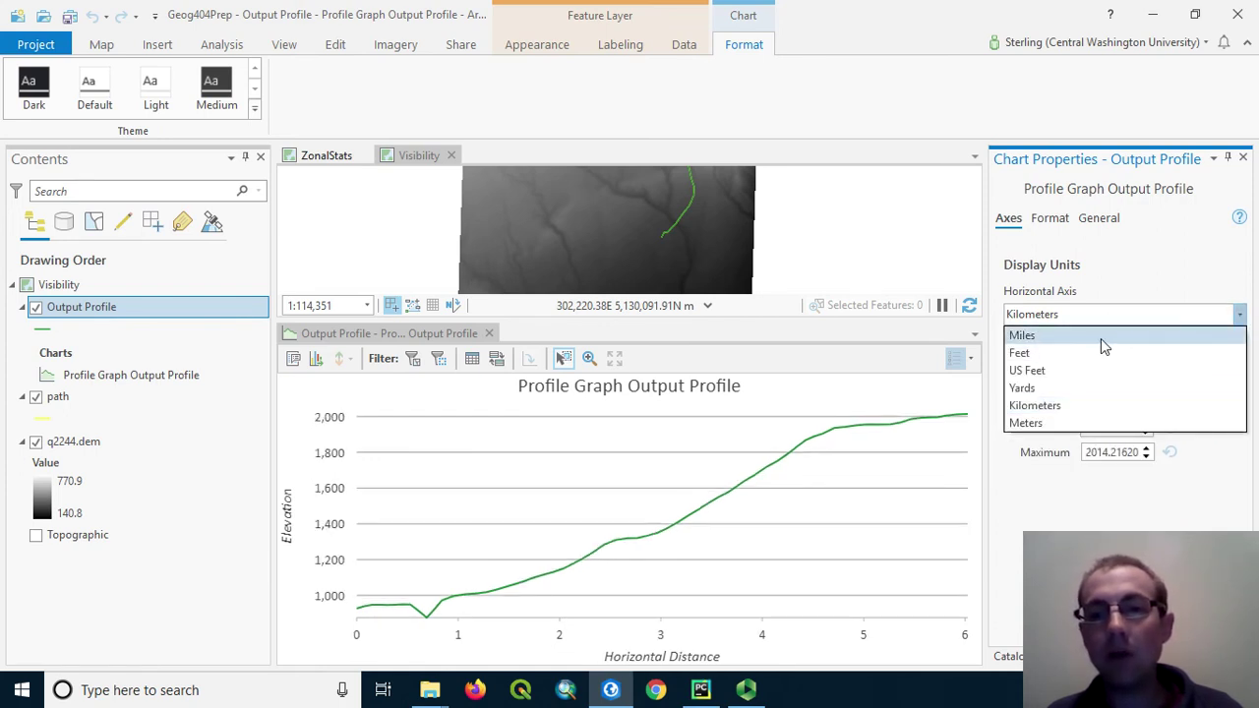
click(1100, 337)
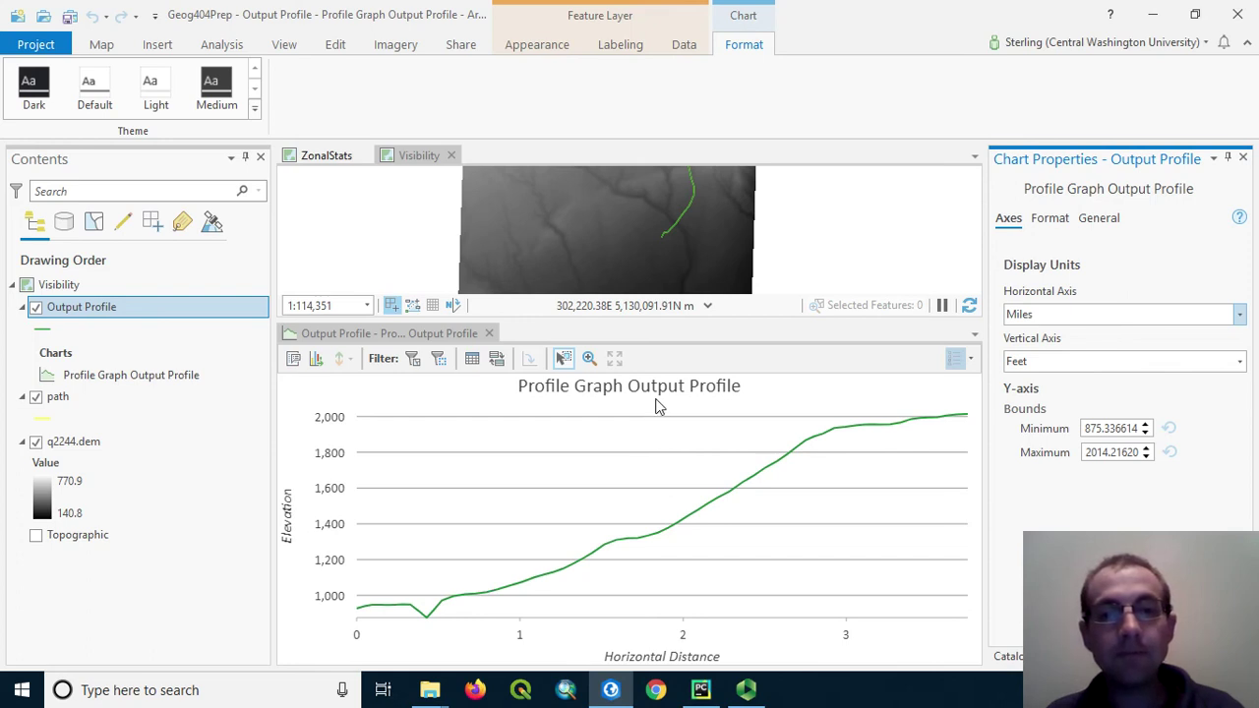
- Replace the chart title with 'My hike' on the General tab
click(1062, 222)
click(1099, 223)
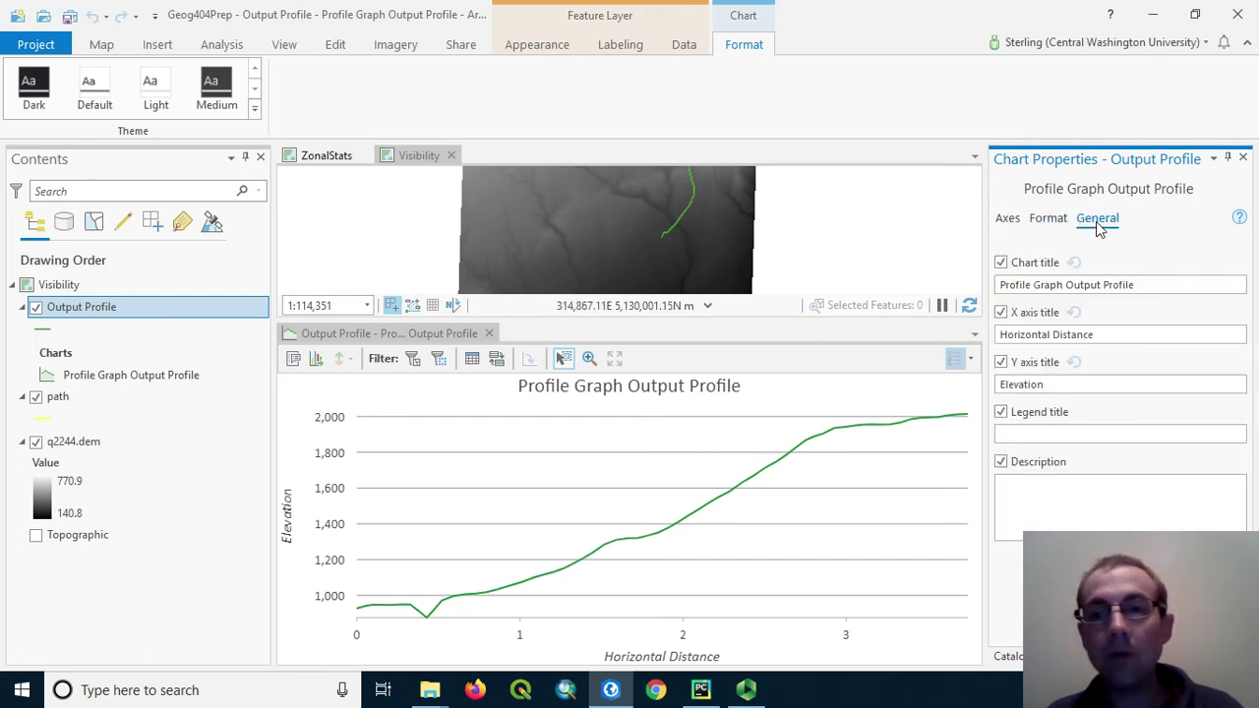
drag(1138, 285, 935, 273)
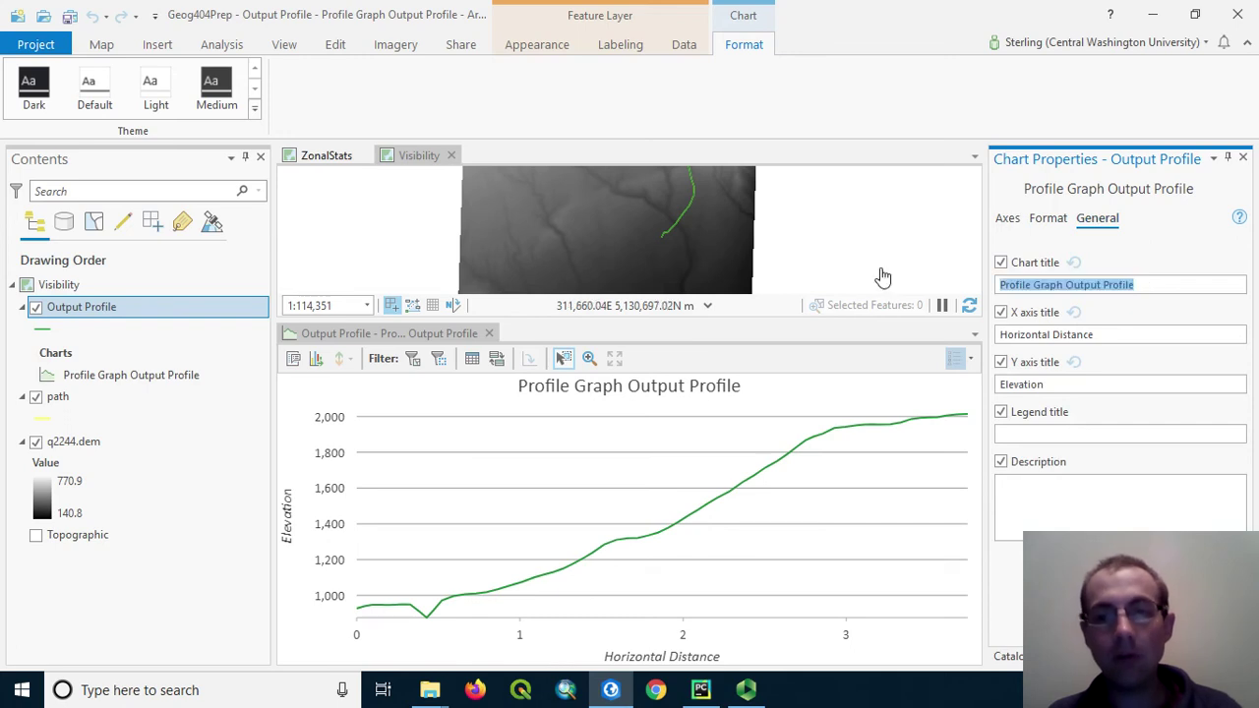
text(My hik)
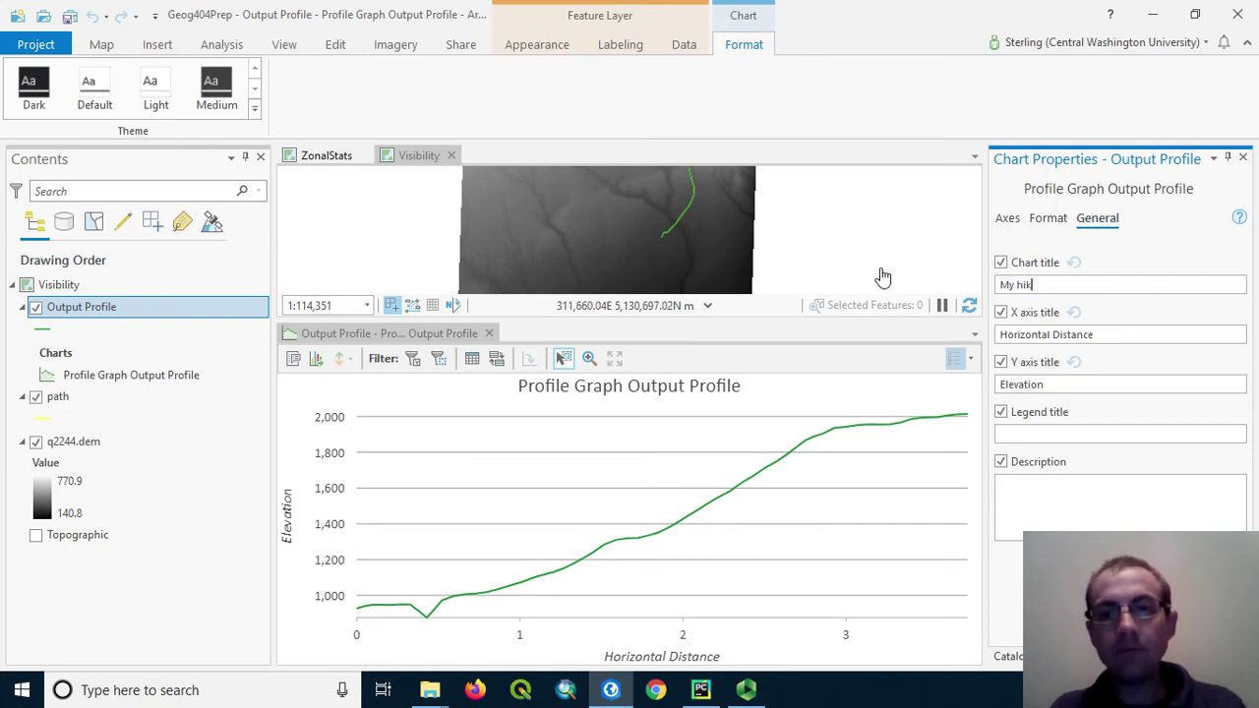
text(e)
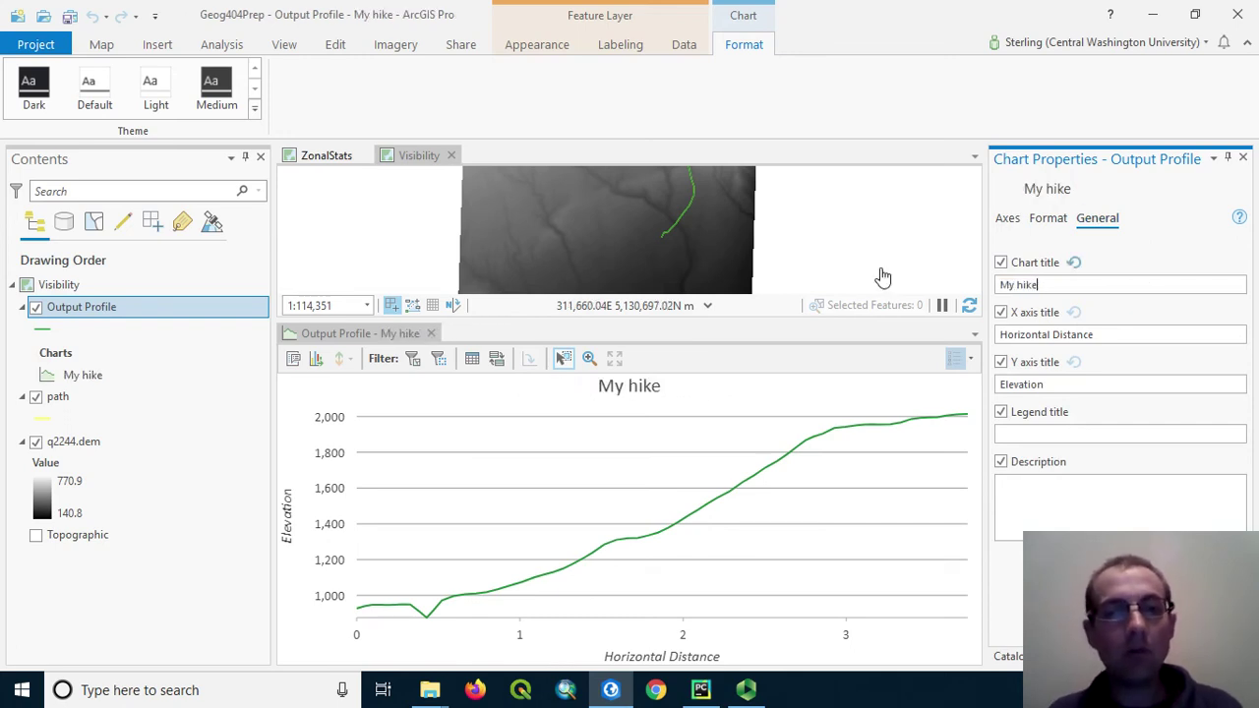
- Export the chart as an image, setting the destination folder to c:\data\temp
click(323, 361)
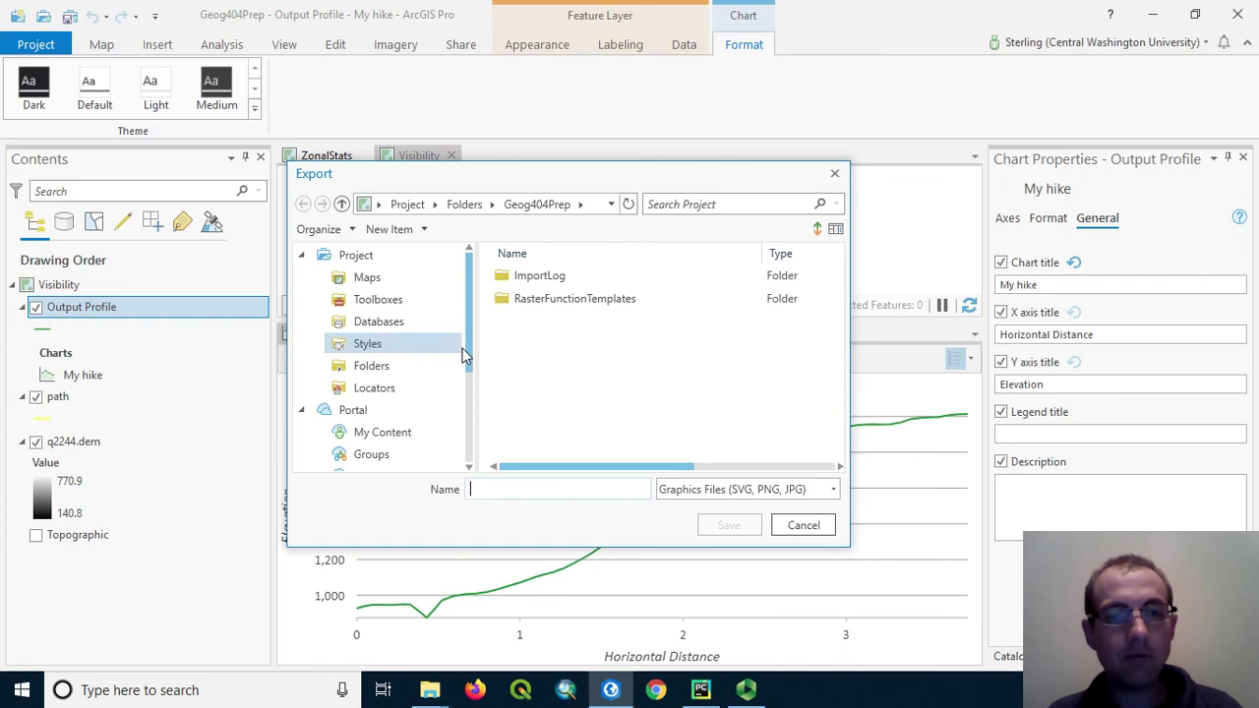
click(590, 204)
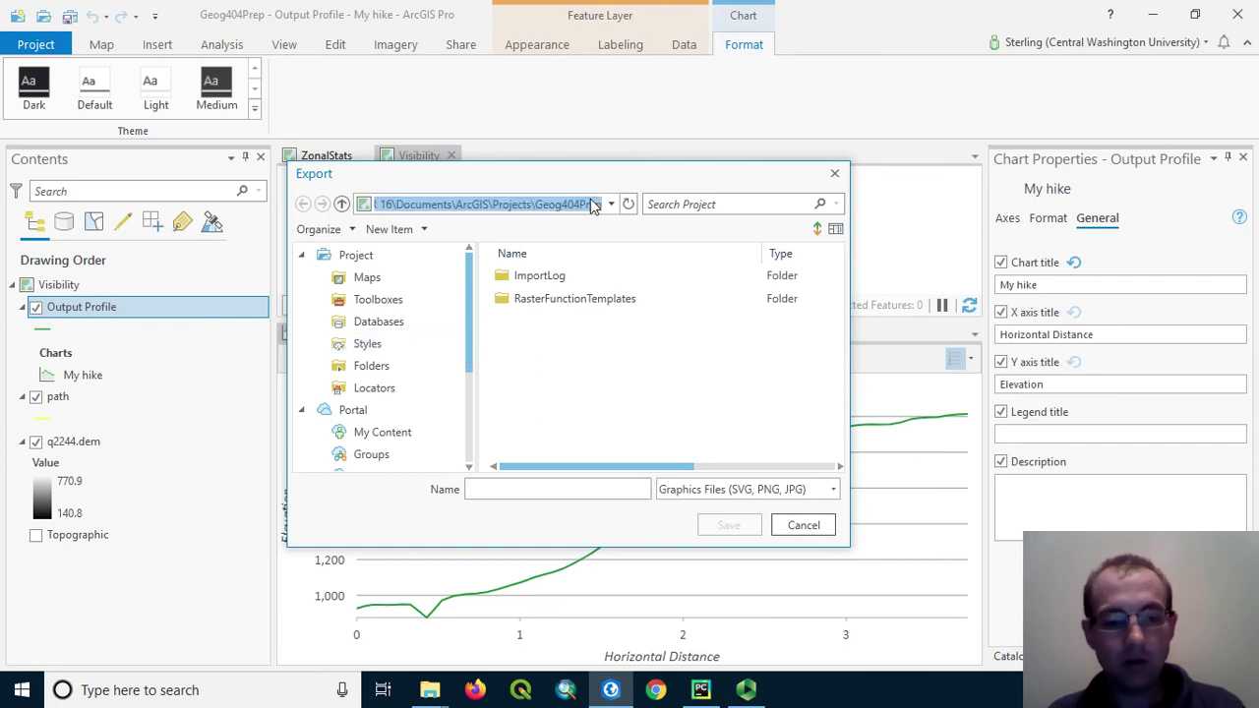
text(c:\dat\)
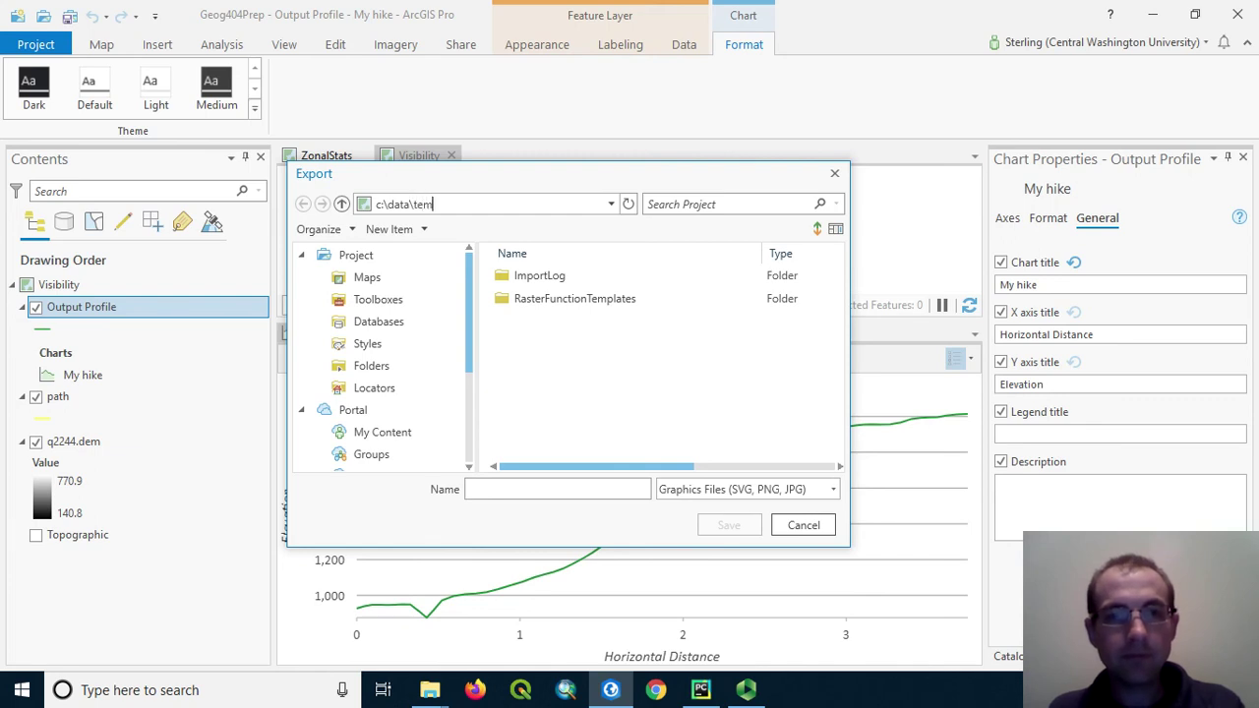
text(temp)
key(Return)
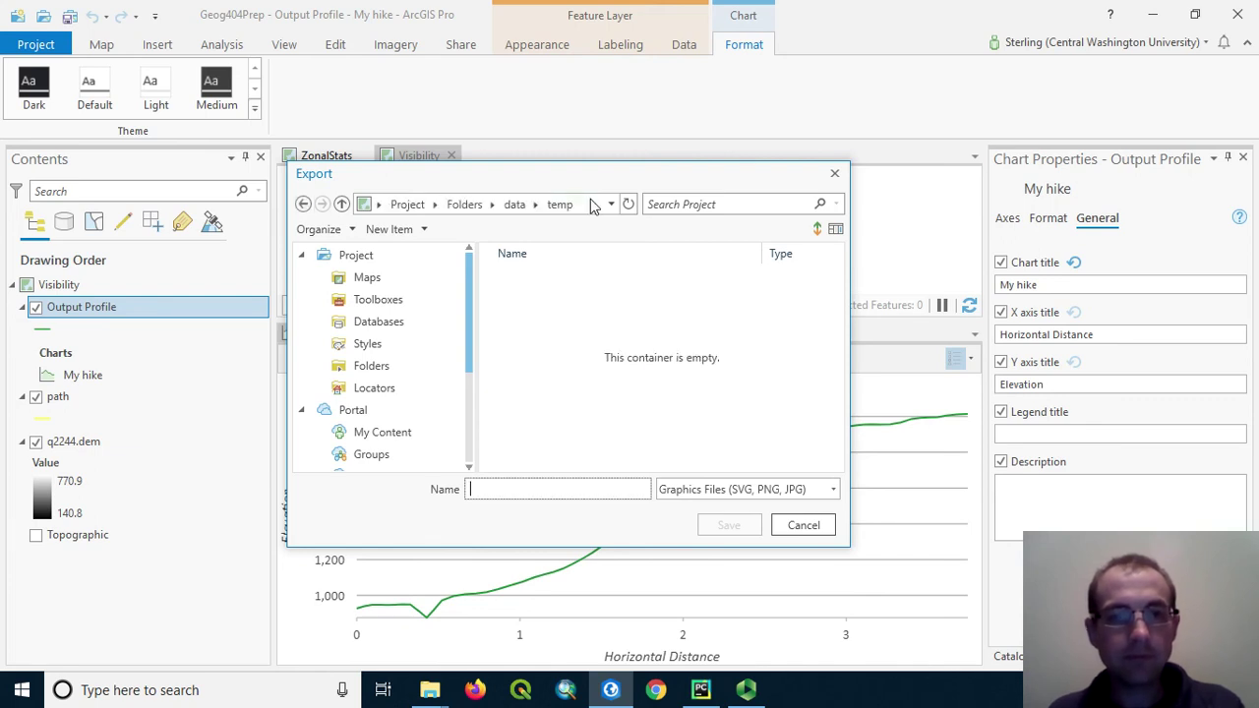
- Save the image as profile.png, overwriting the existing file
click(526, 491)
text(profile)
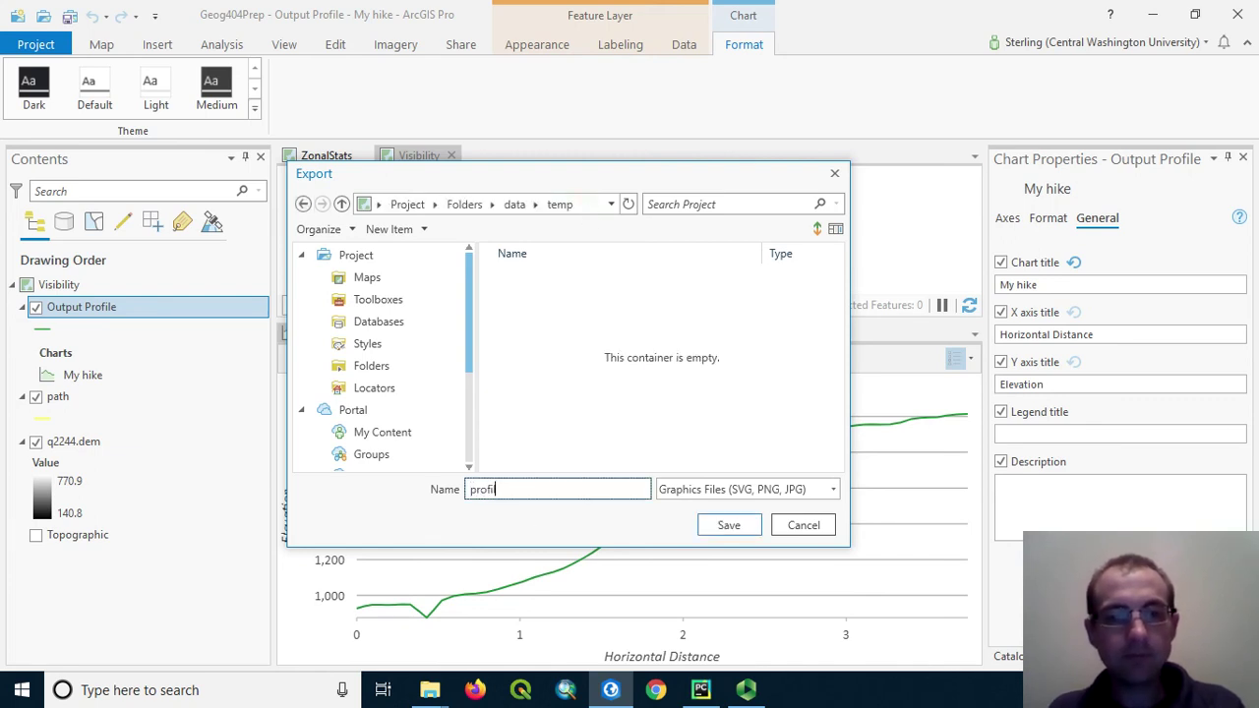
click(744, 491)
click(615, 486)
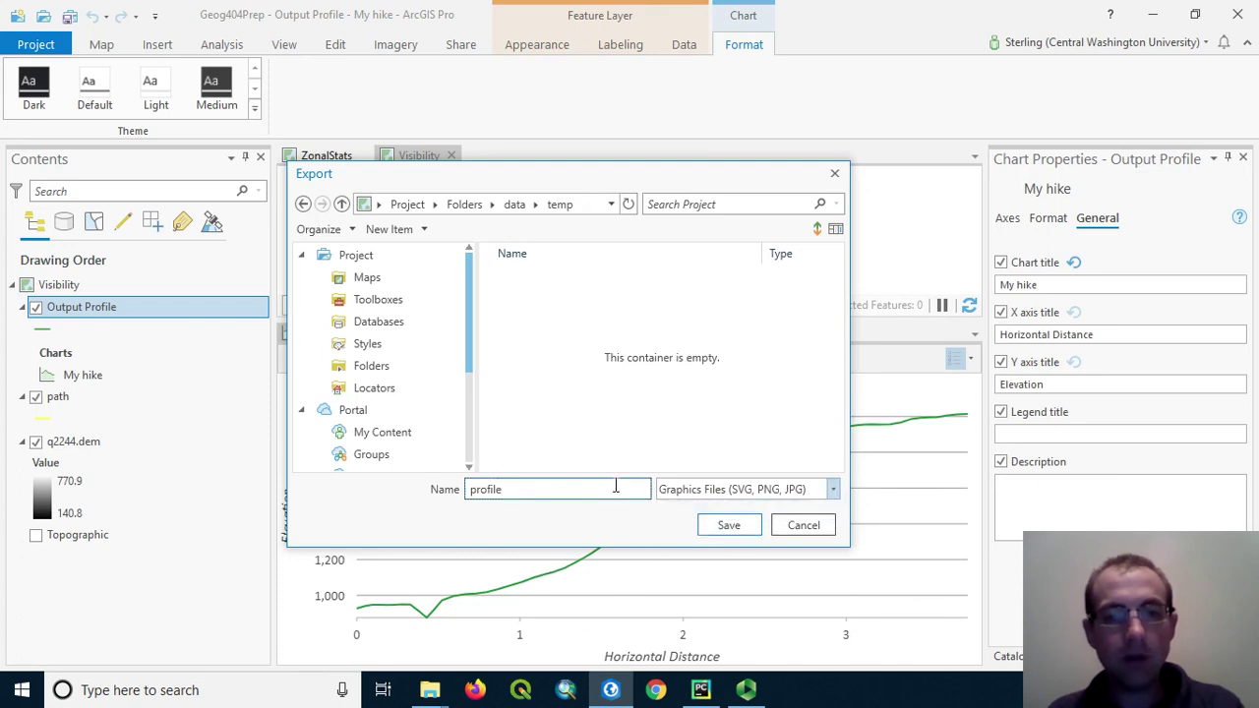
text(file.png)
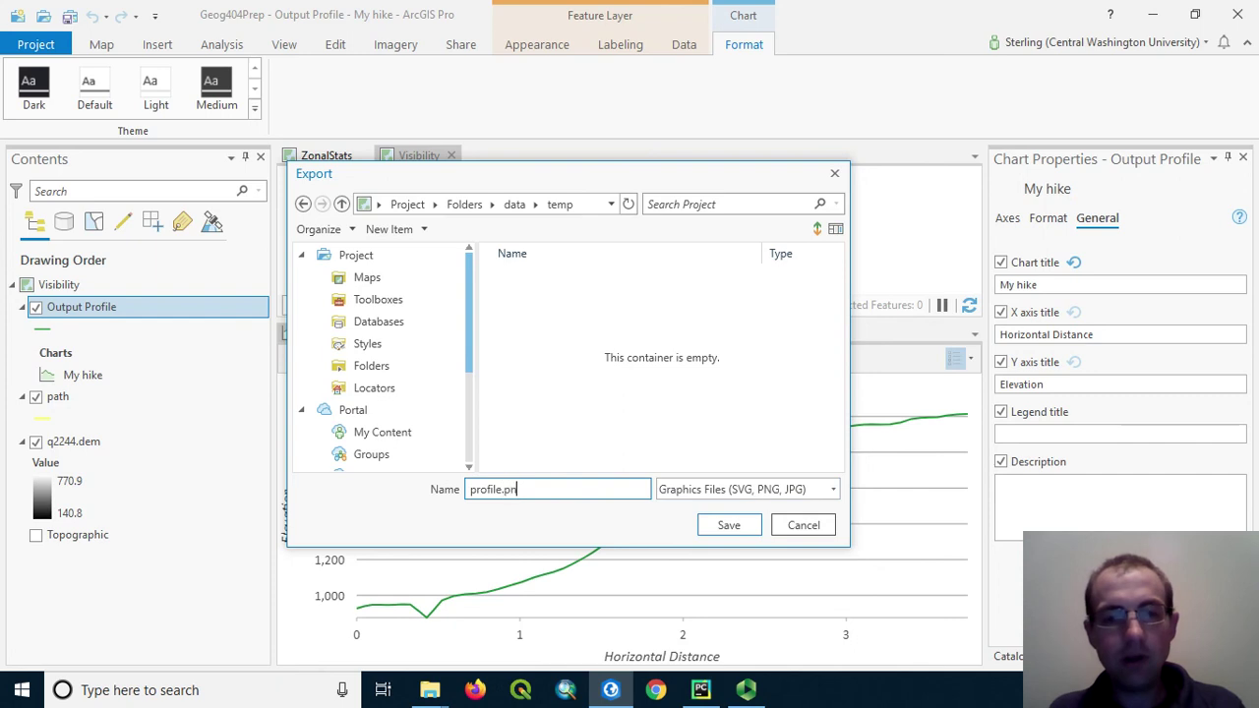
click(719, 530)
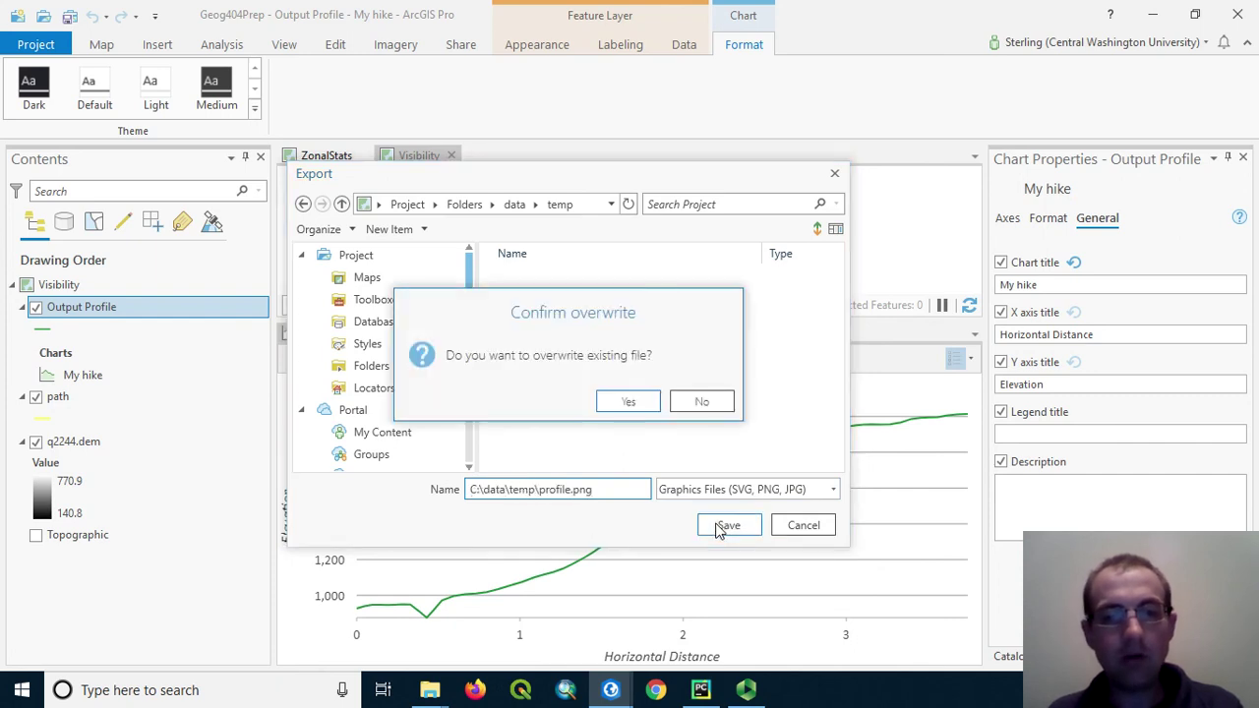
click(608, 405)
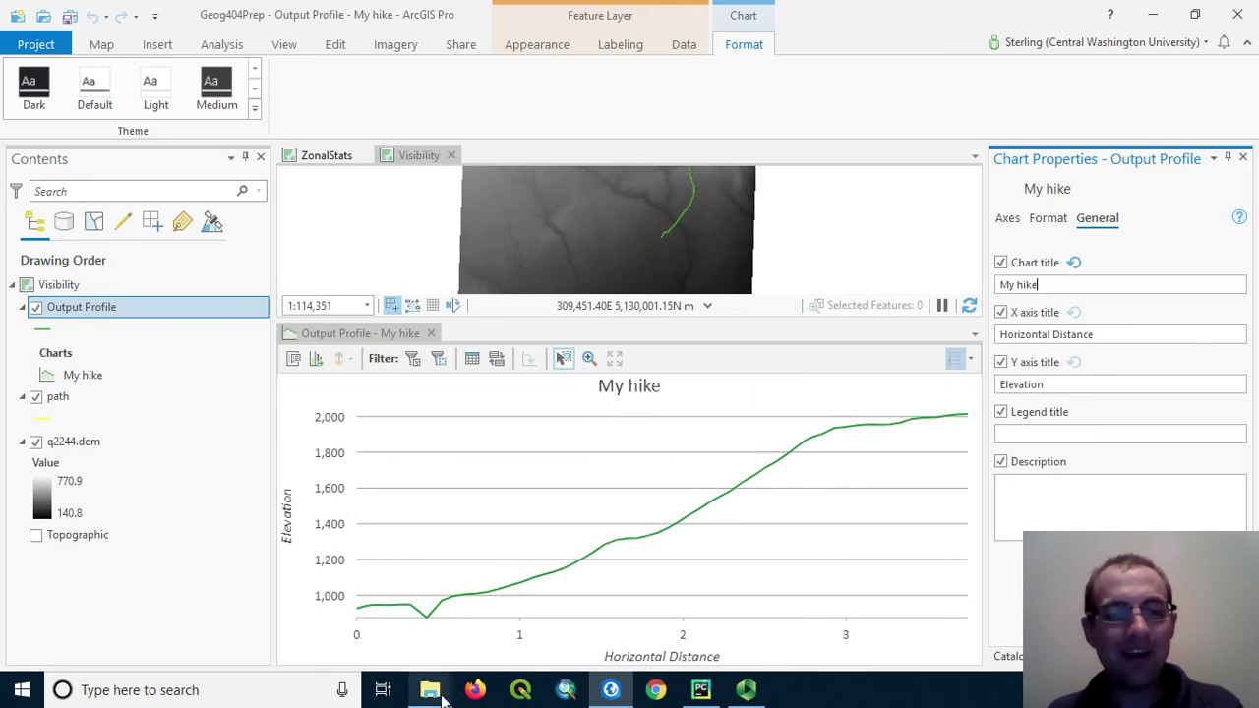
- In File Explorer, go to C:\data\temp and open profile.png
mouse_move(442, 694)
click(520, 552)
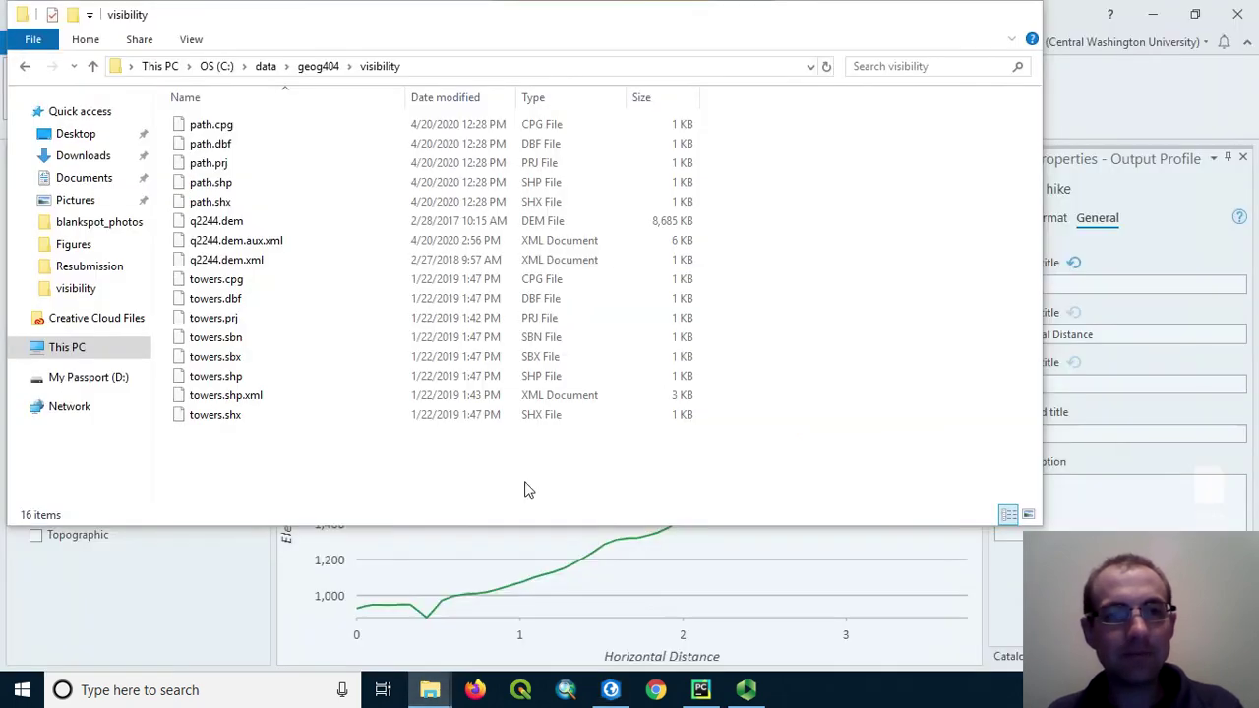
click(268, 66)
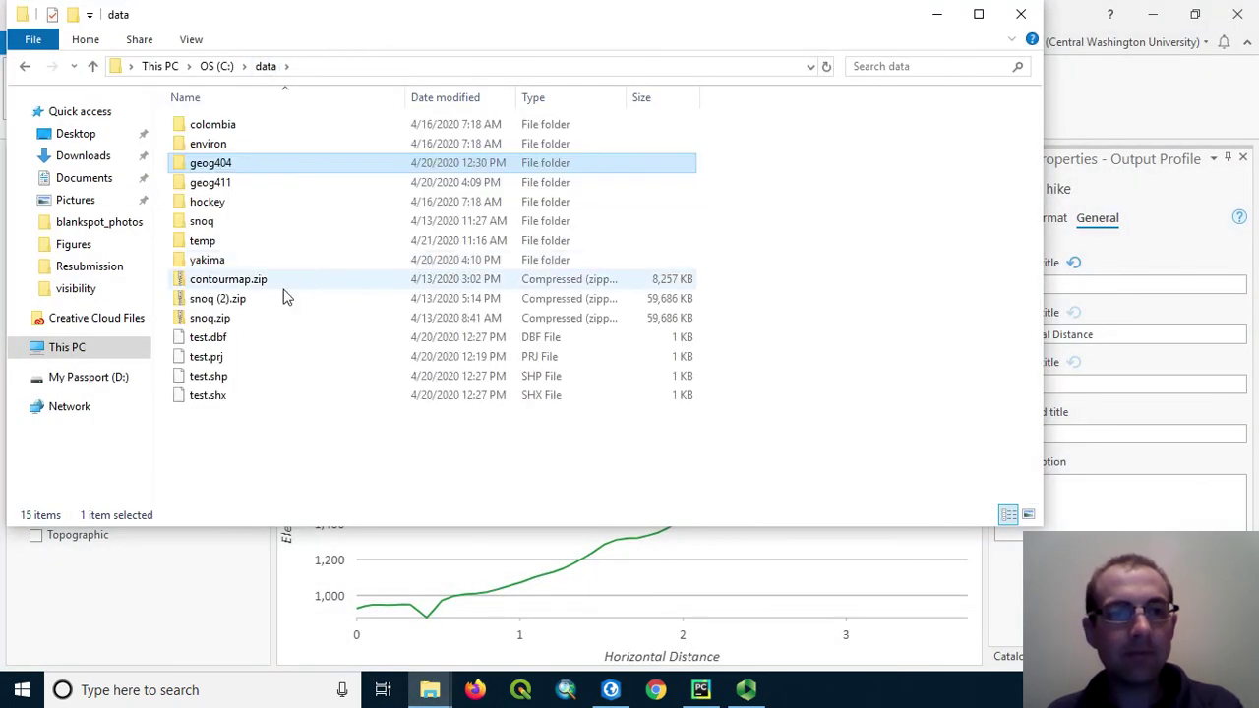
double_click(239, 244)
double_click(236, 186)
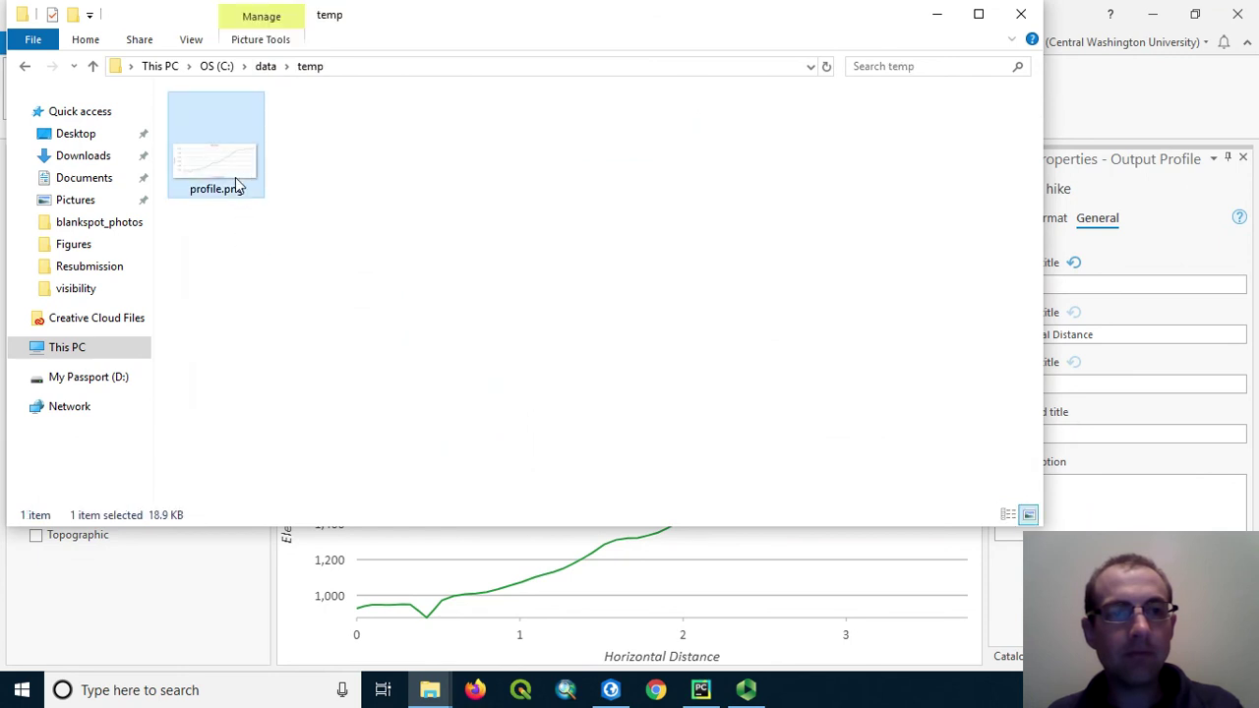